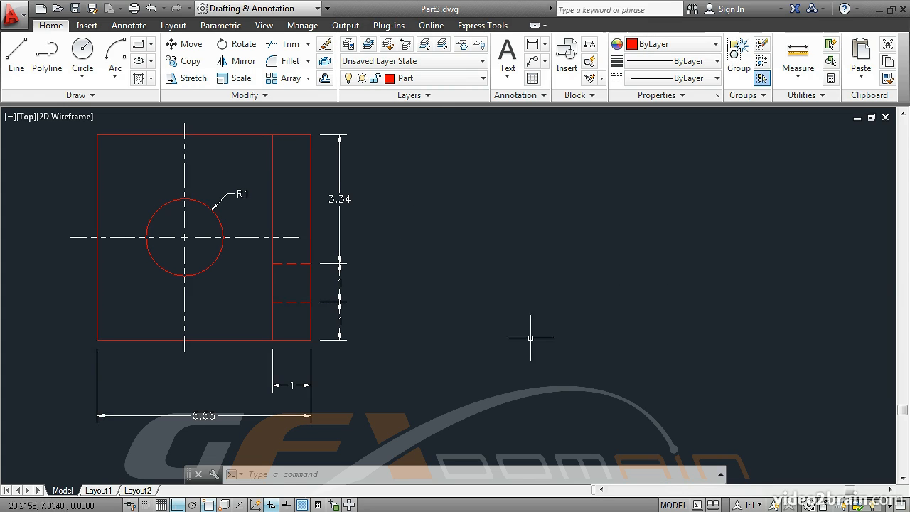
Step: Draw a 5.55 by 5.34 rectangle in the empty space beside the existing dimensioned view
left_click(140, 45)
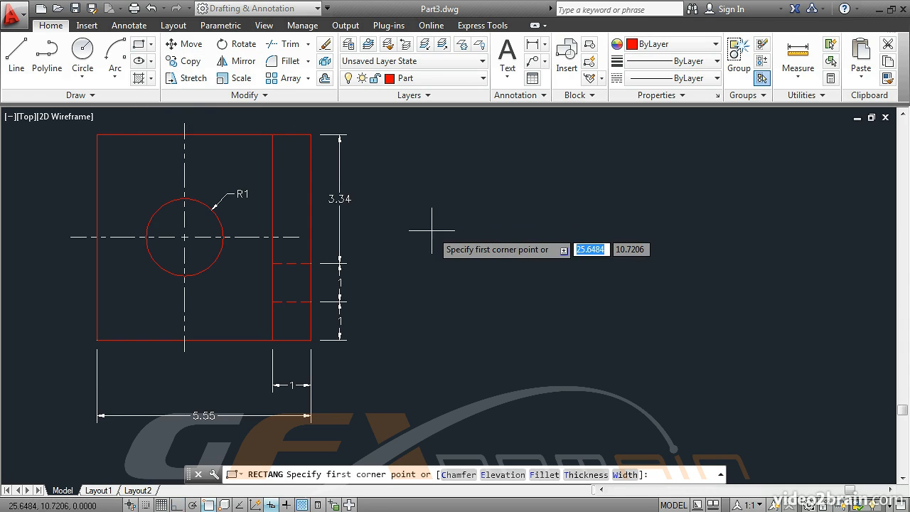
left_click(459, 360)
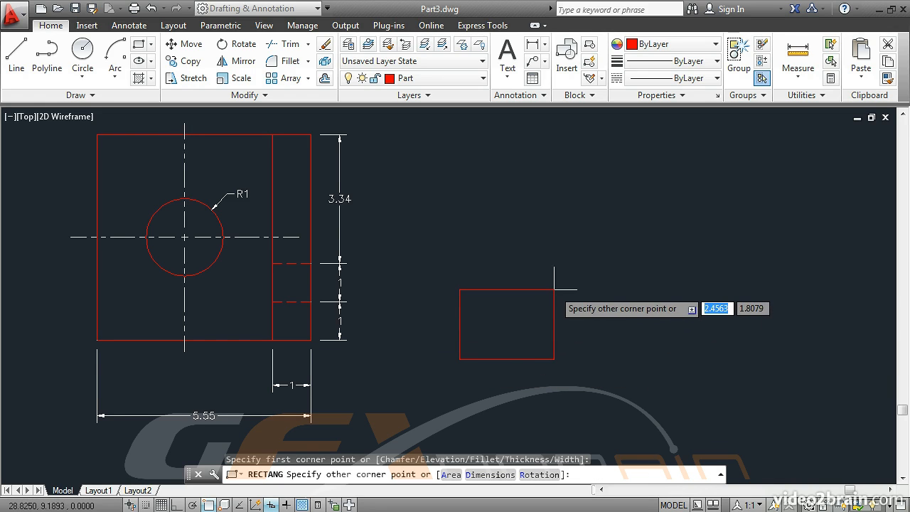
type("@")
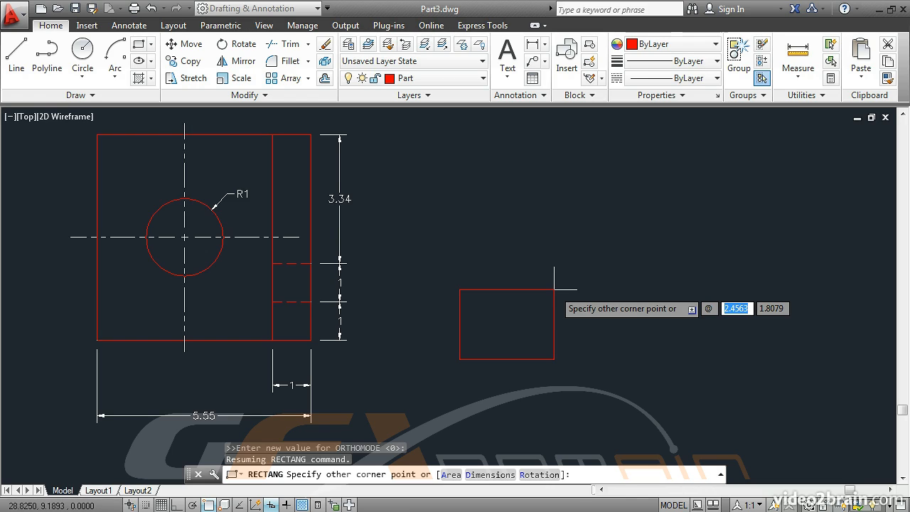
type("5.55")
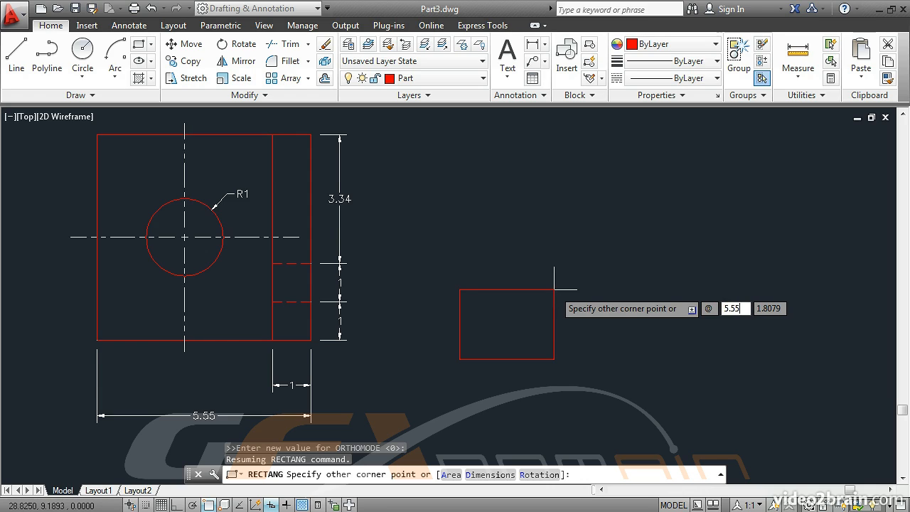
key("Tab")
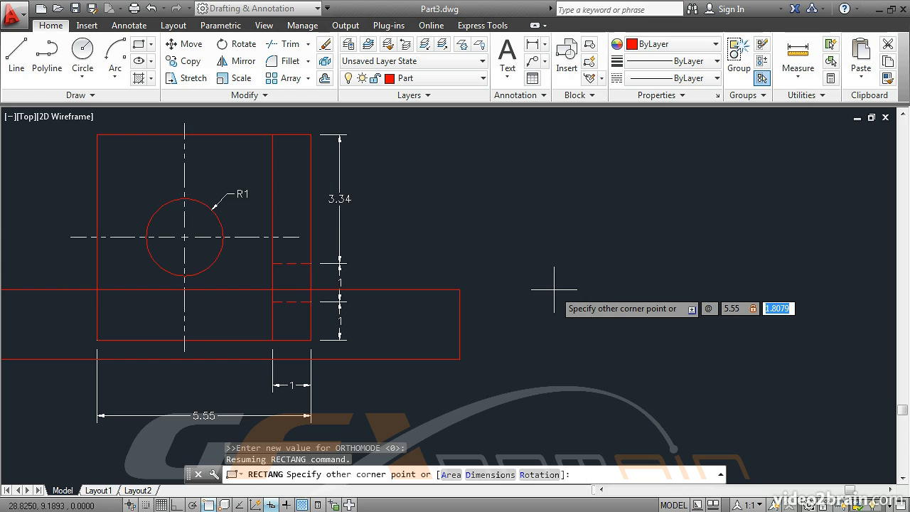
type("5.3")
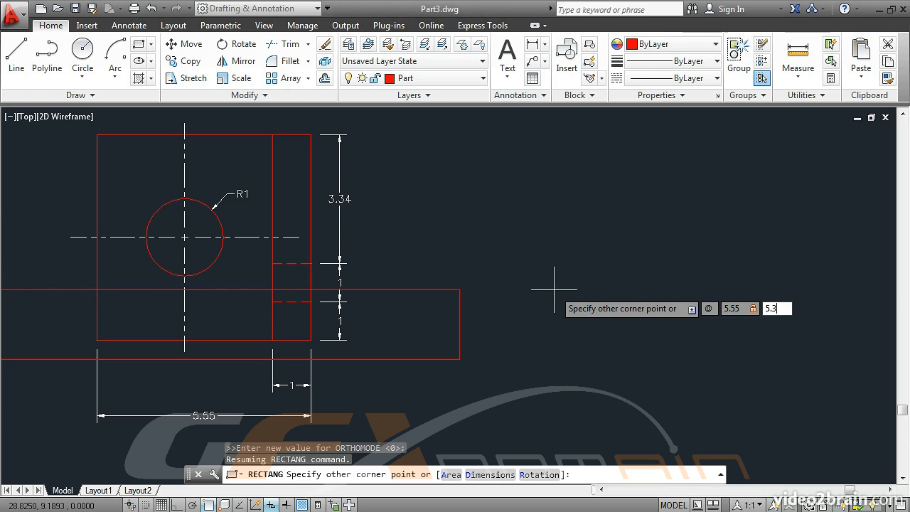
type("4")
key("Return")
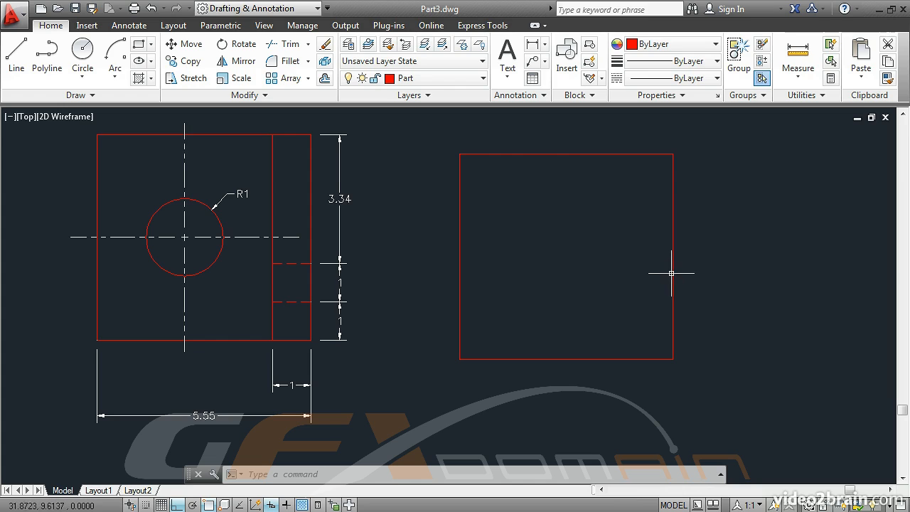
Step: Explode the new rectangle into separate lines
mouse_move(672, 273)
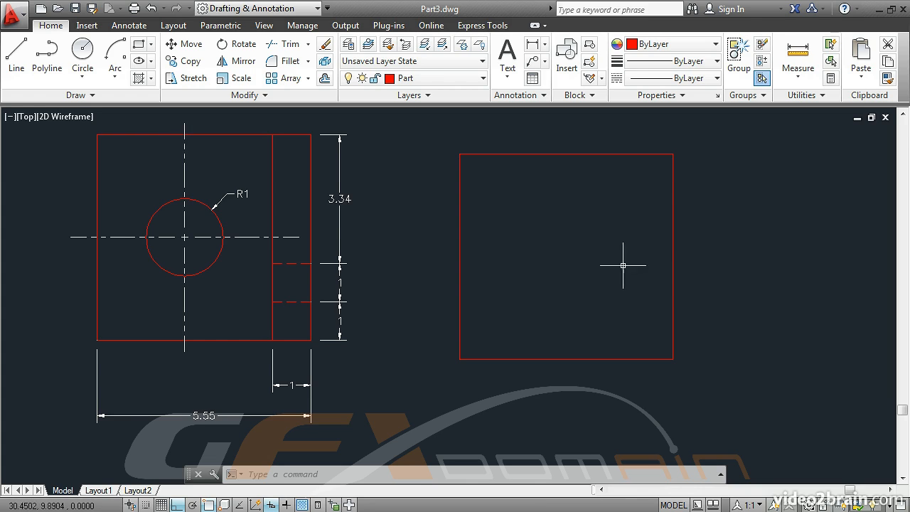
left_click(326, 63)
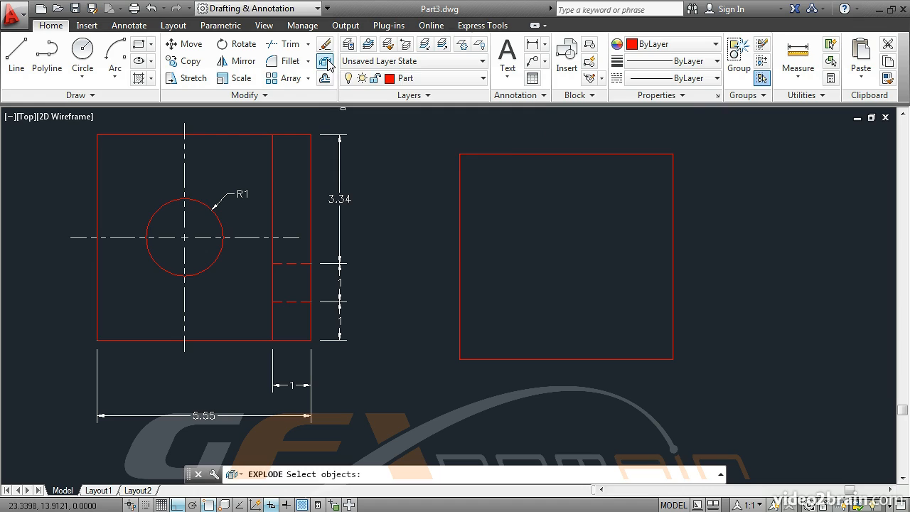
left_click(472, 152)
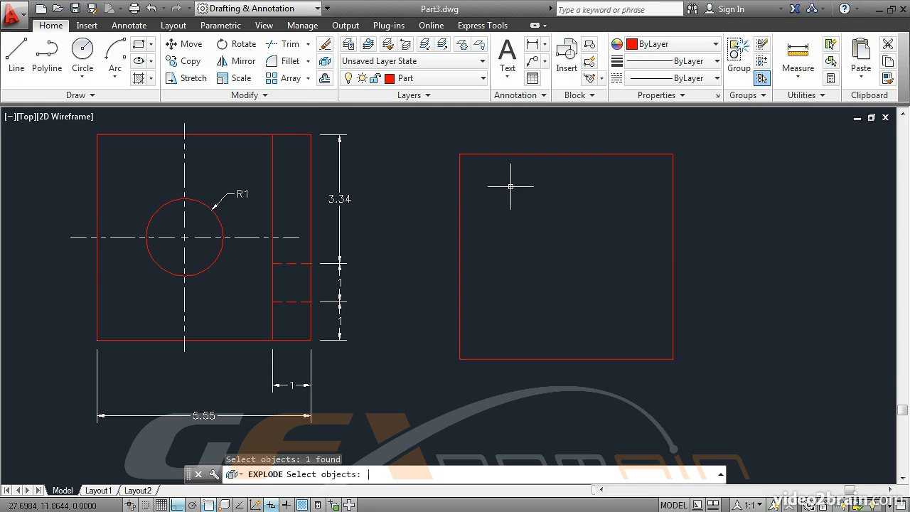
key("Return")
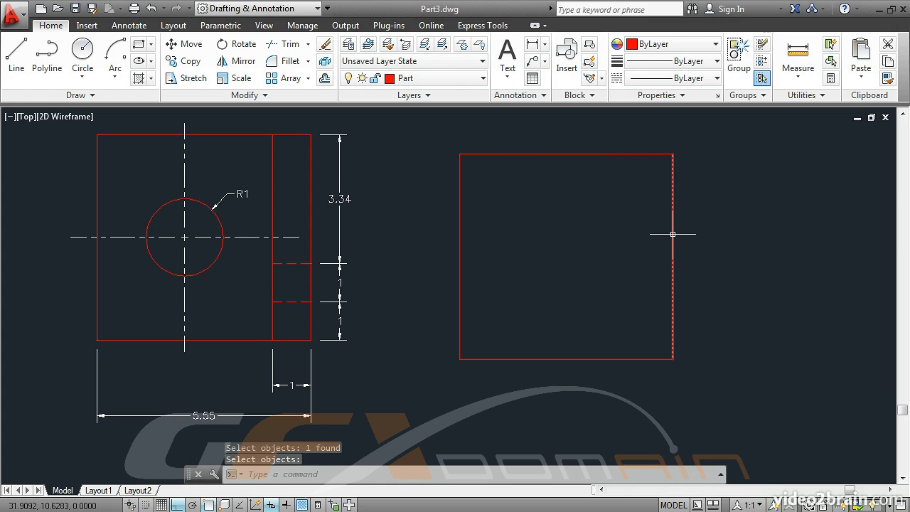
mouse_move(673, 234)
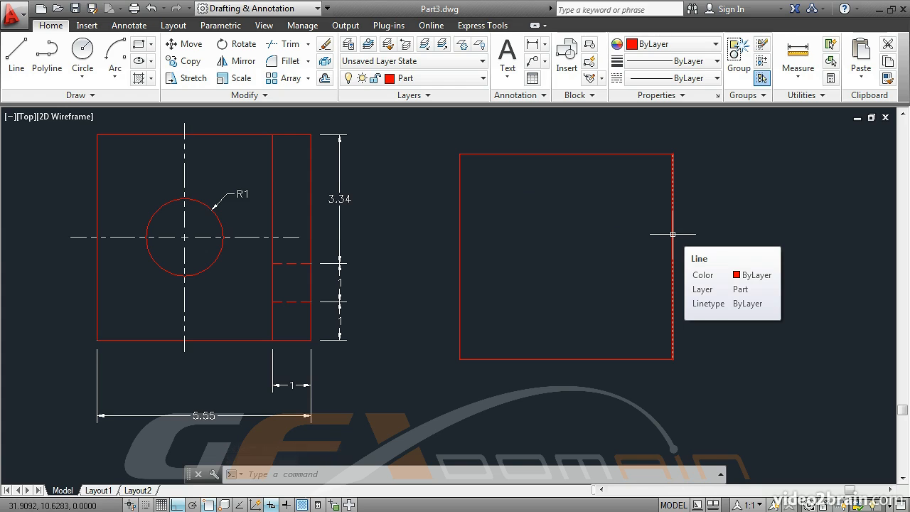
Step: Offset the new rectangle's right edge inward by 1
left_click(325, 79)
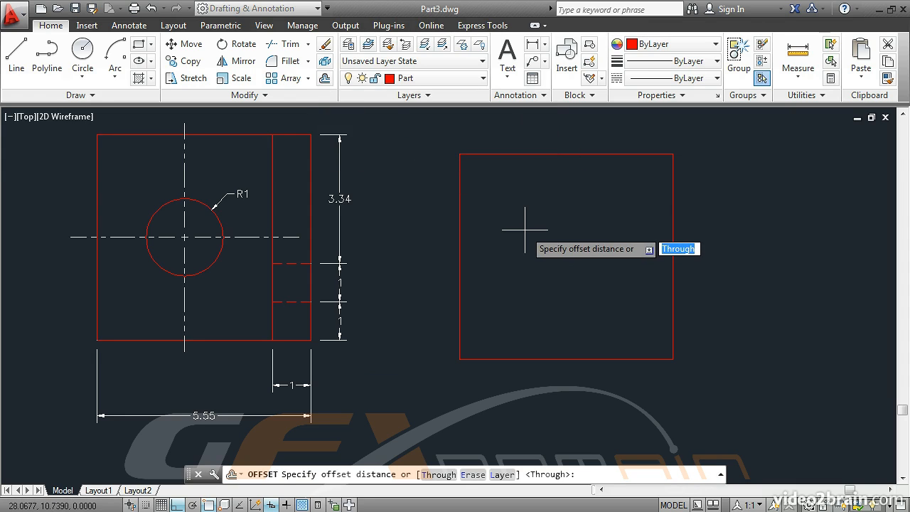
type("1")
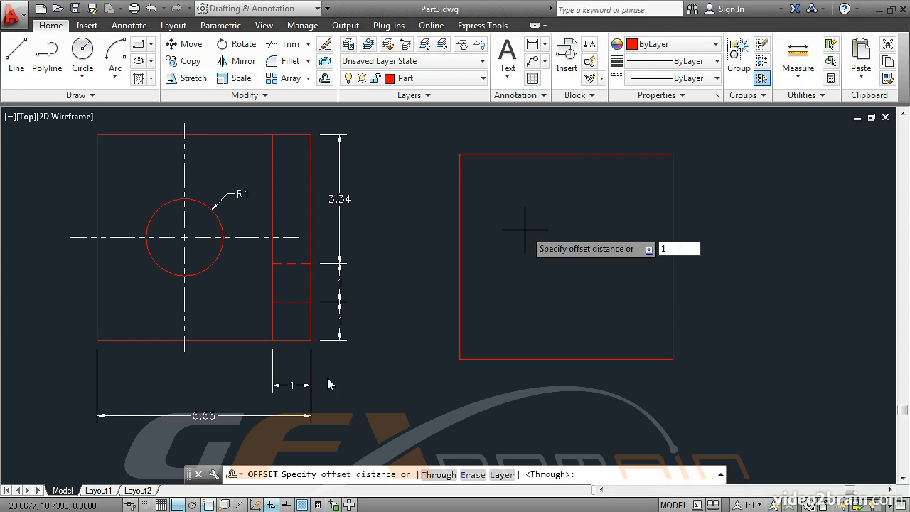
key("Return")
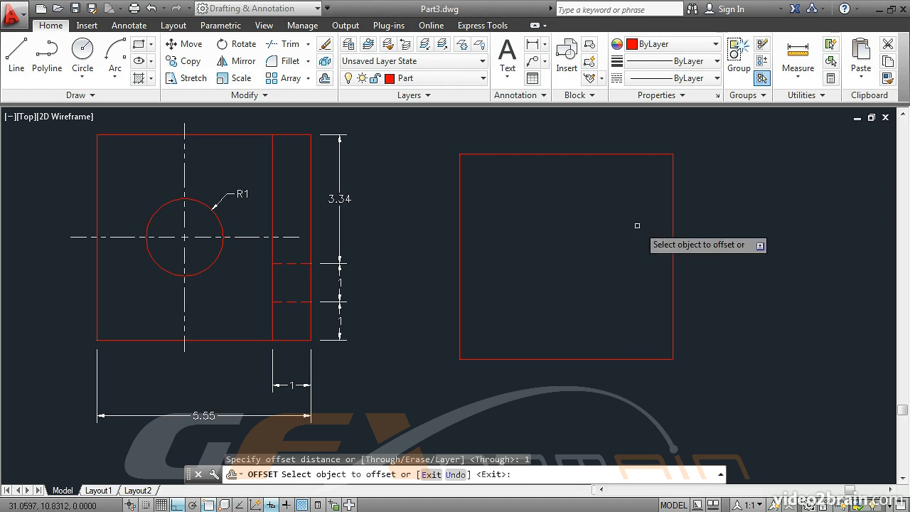
left_click(673, 243)
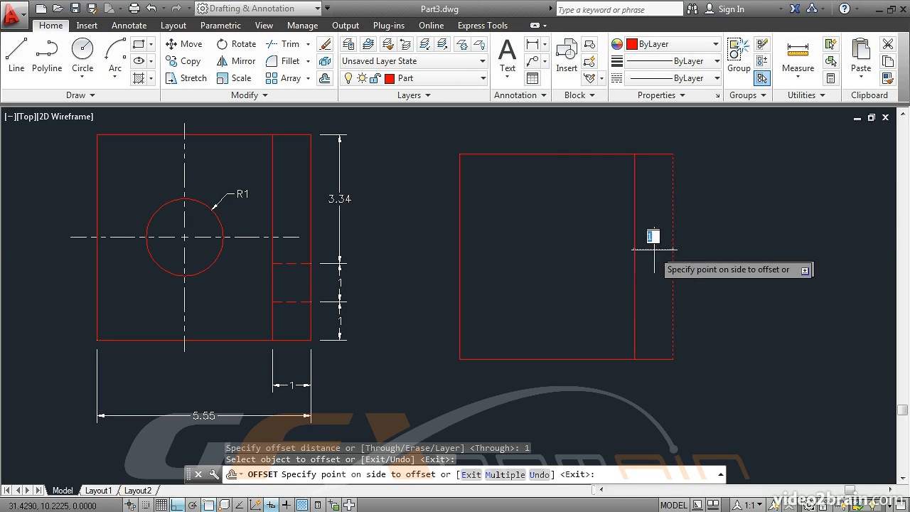
left_click(583, 259)
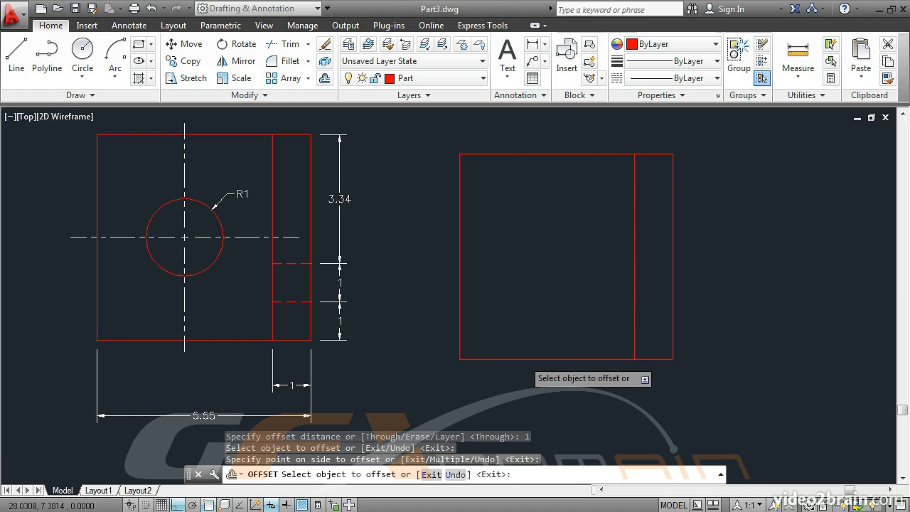
Step: Offset the rectangle's bottom edge upward by 1, and offset the resulting line upward by the same distance
left_click(522, 359)
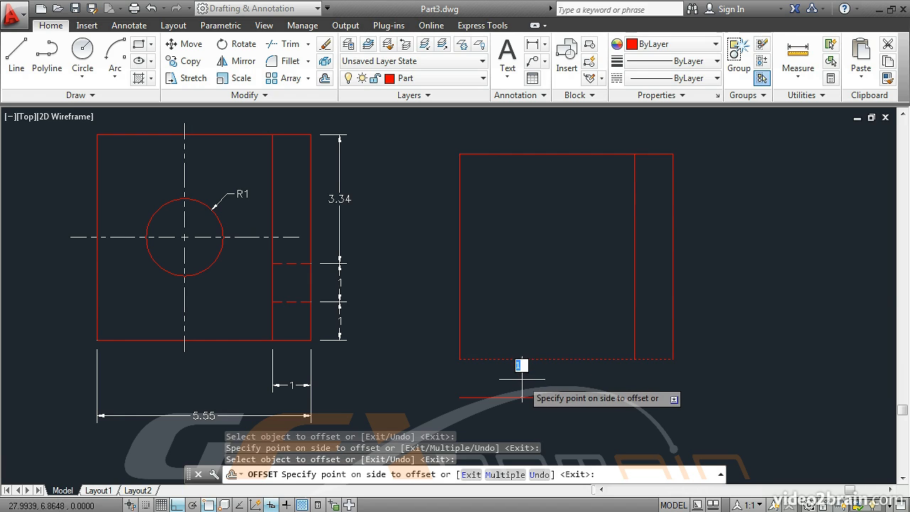
left_click(543, 274)
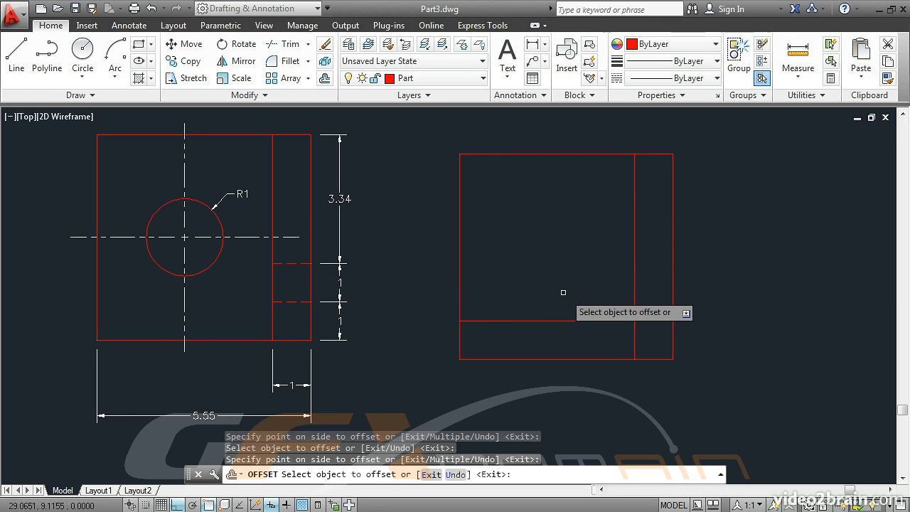
left_click(576, 320)
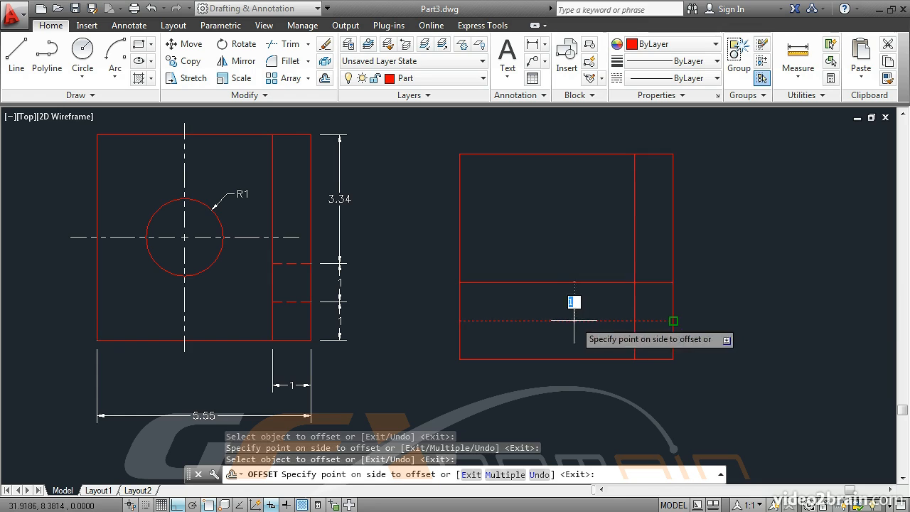
left_click(550, 230)
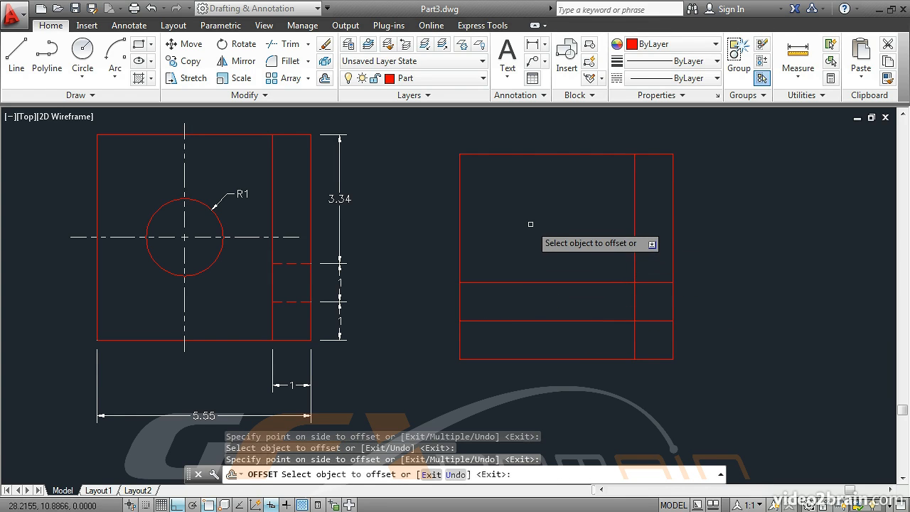
key("Return")
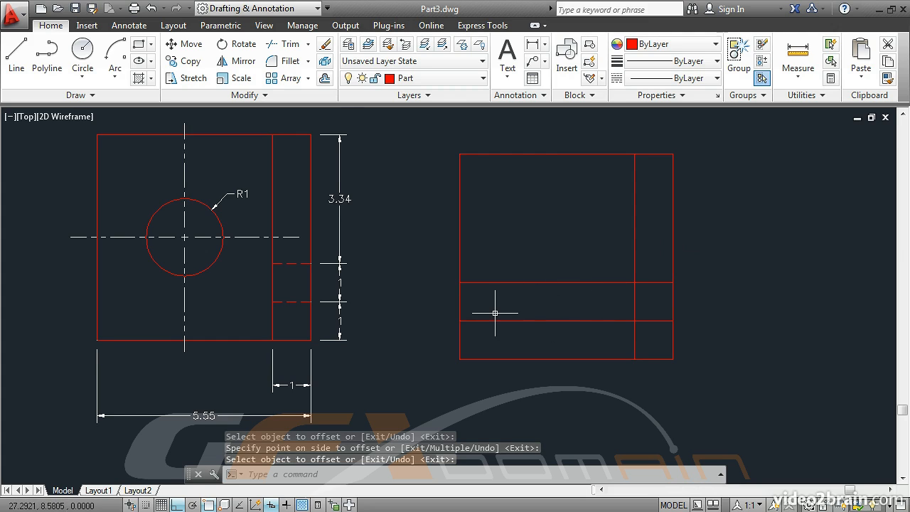
Step: Trim both inner horizontal lines back to the inner vertical line, keeping only the segments in the narrow right-hand strip
left_click(292, 45)
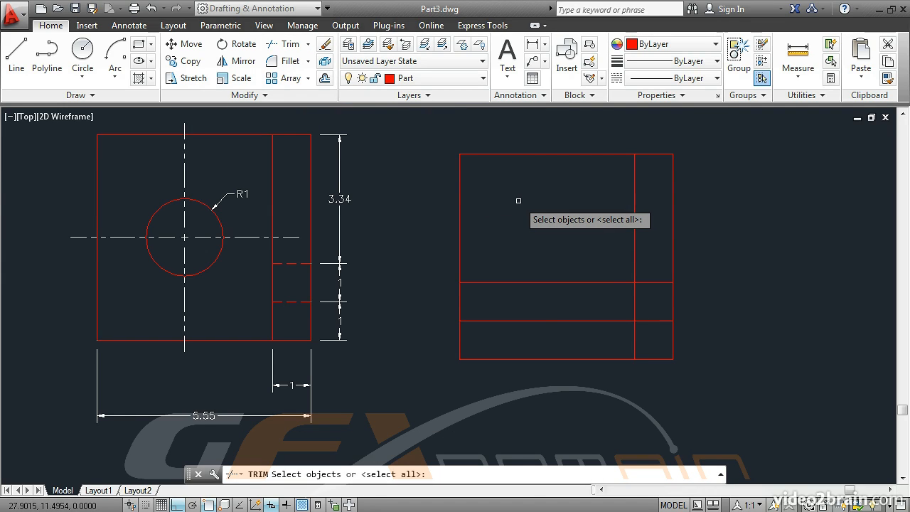
key("Return")
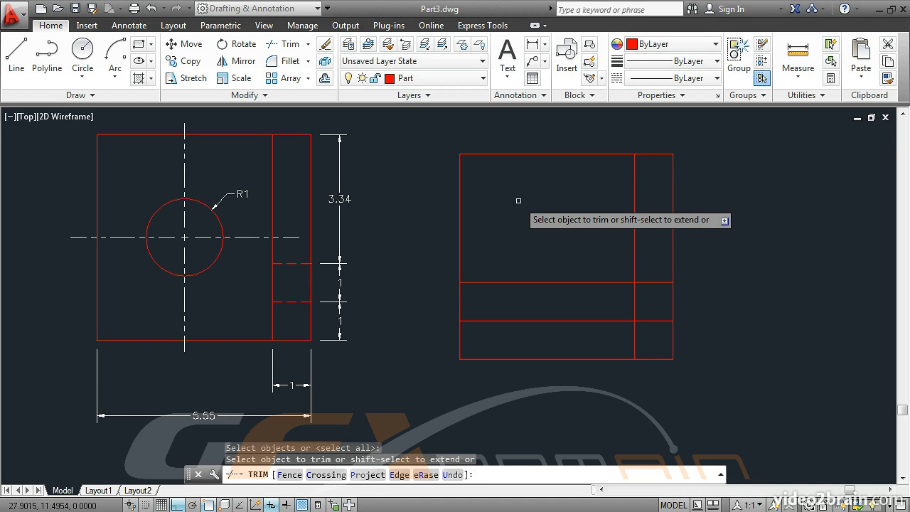
left_click(553, 282)
left_click(559, 321)
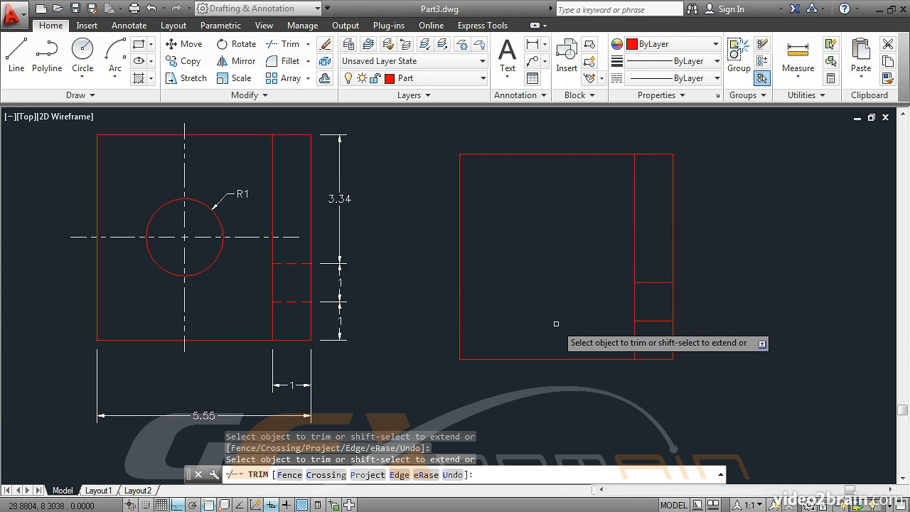
key("Return")
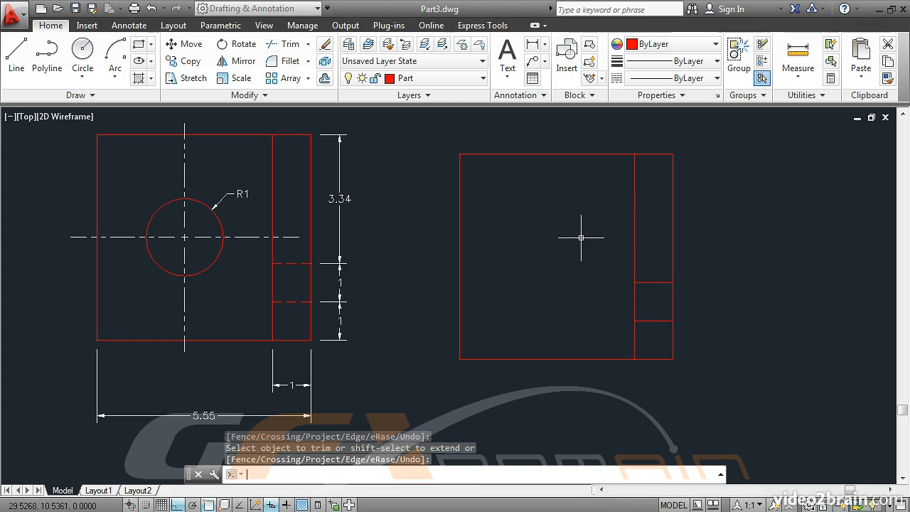
Step: Change the linetype of the two short horizontal lines in the right-hand strip to HIDDEN
left_click(665, 320)
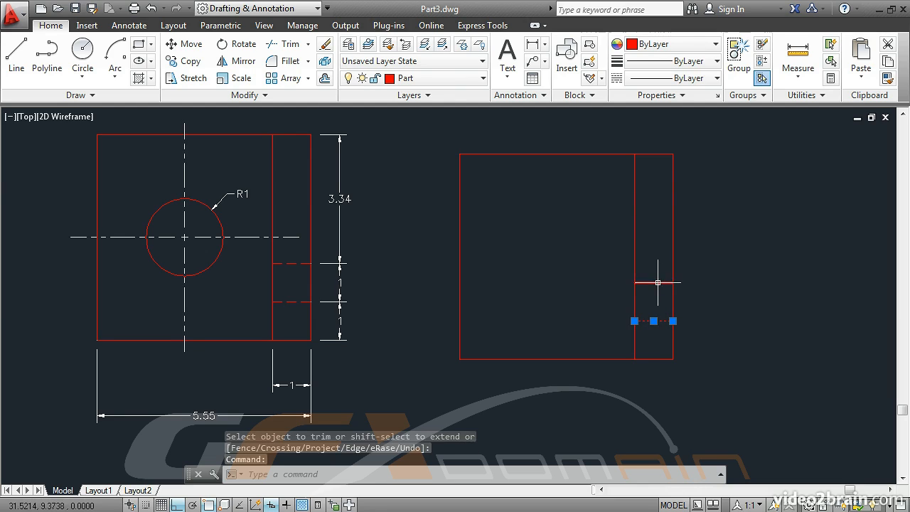
left_click(653, 283)
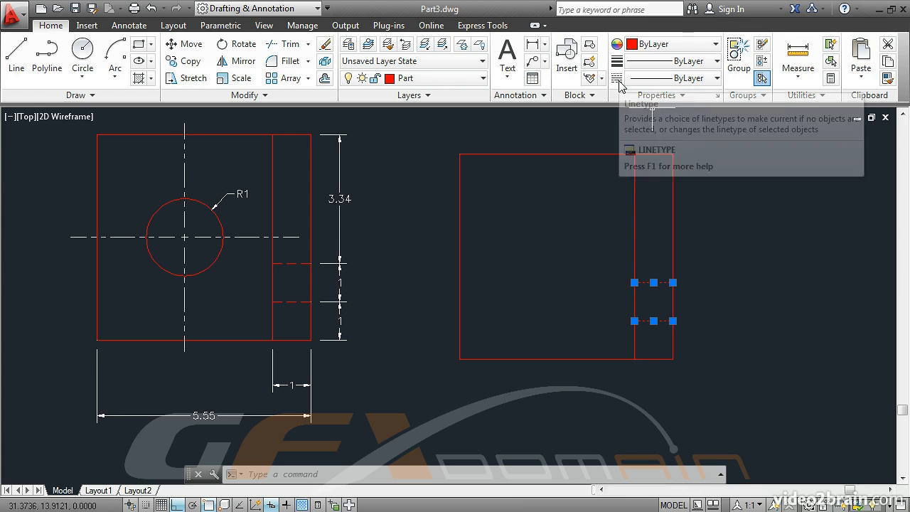
left_click(679, 79)
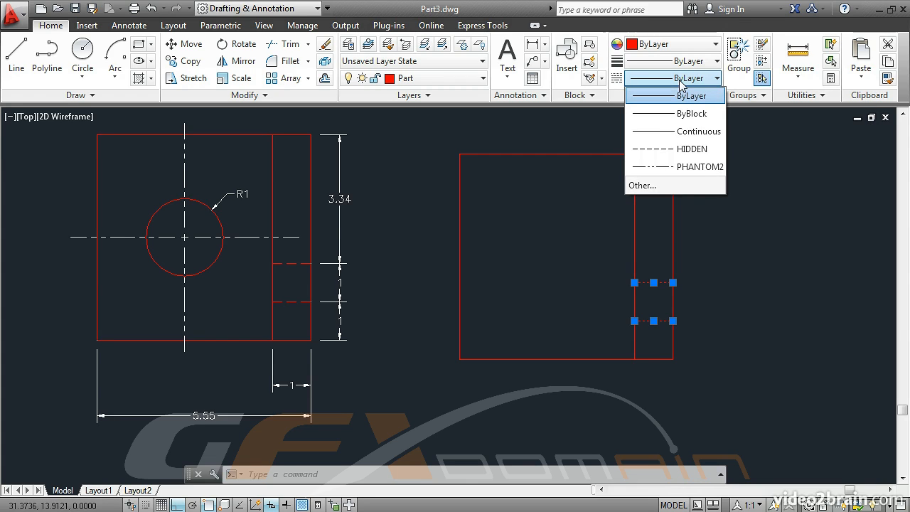
left_click(681, 149)
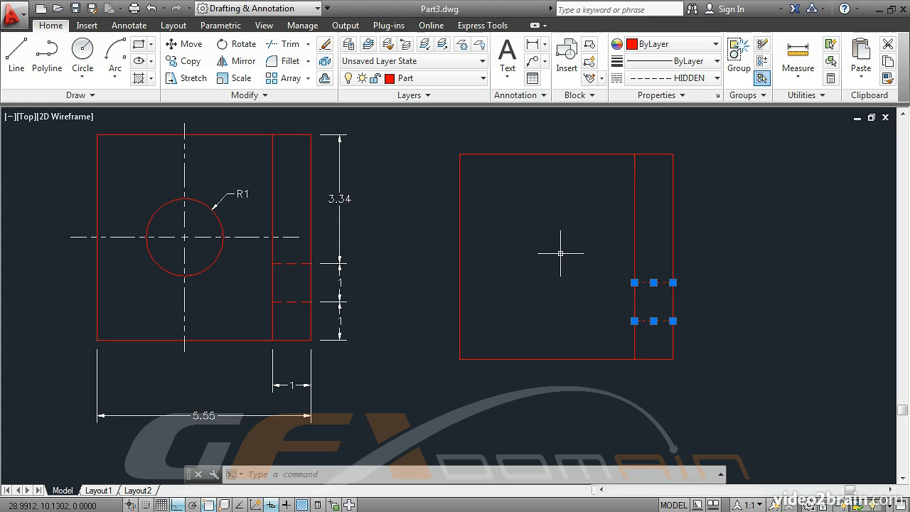
key("Escape")
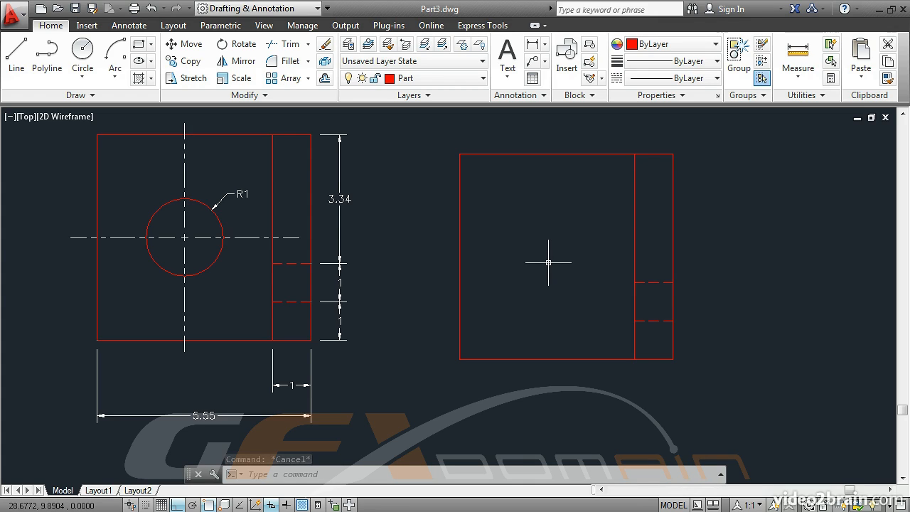
Step: Turn on object snap tracking and enable the Midpoint object snap
left_click(240, 505)
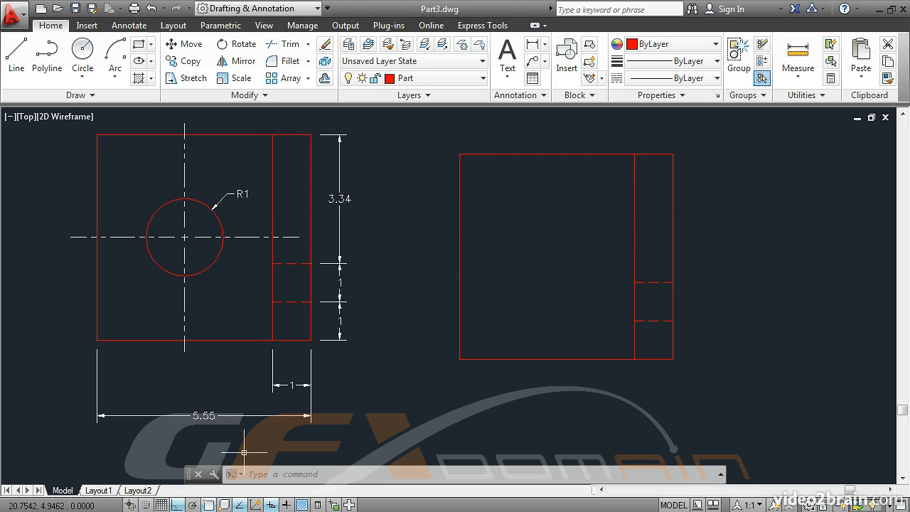
right_click(208, 504)
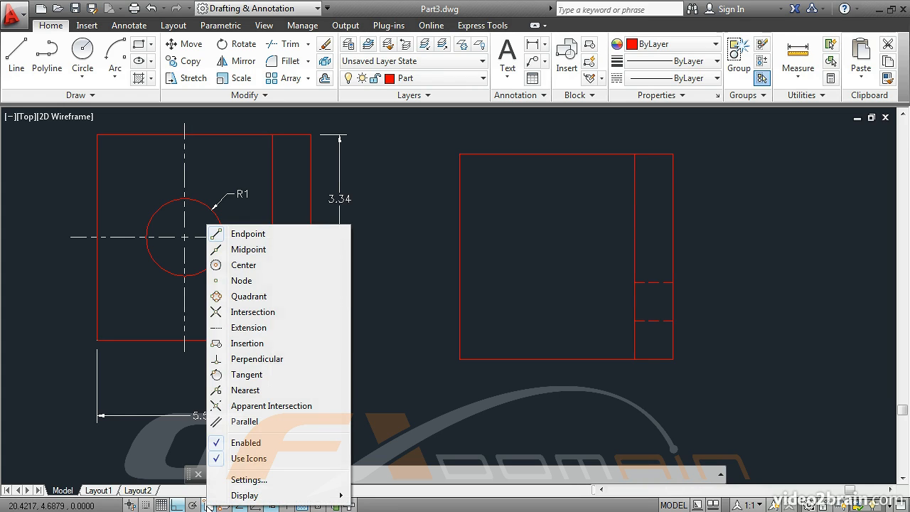
left_click(242, 250)
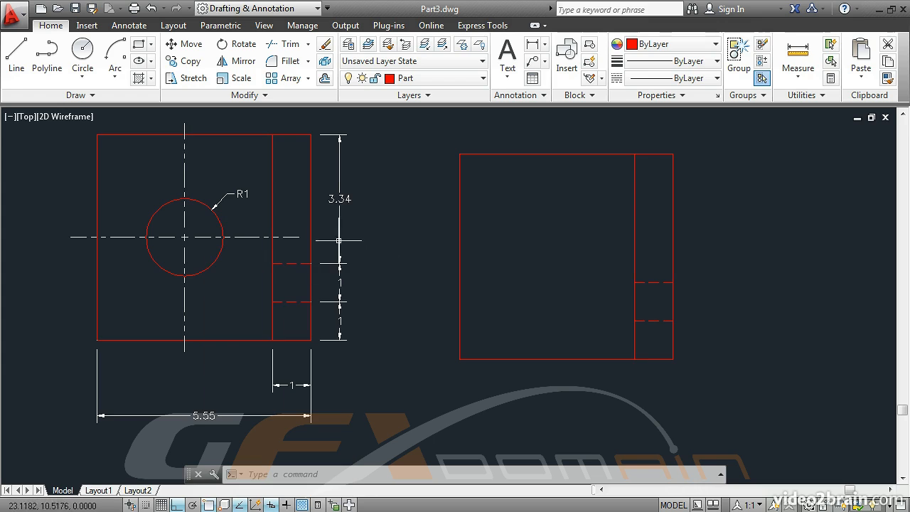
Step: Draw a radius 1 circle at the centre of the full rectangle, aligned with the midpoints of its left and bottom edges
left_click(84, 76)
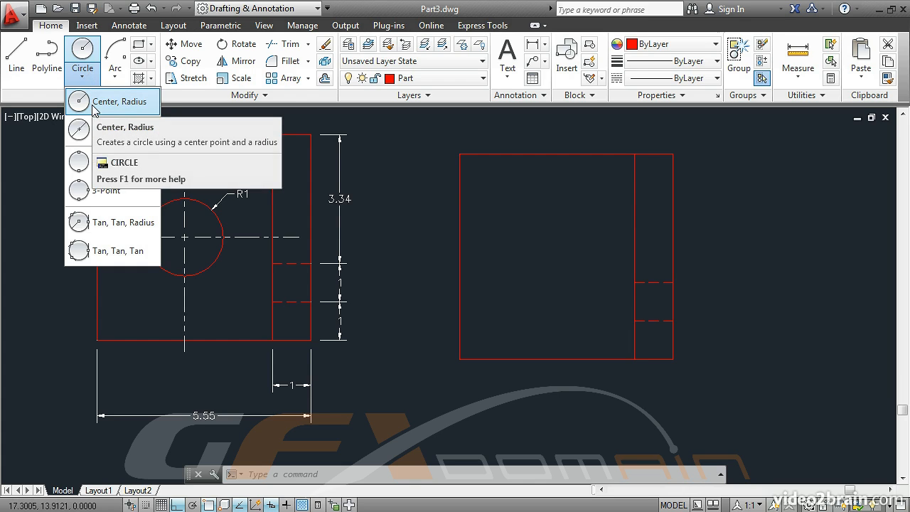
left_click(107, 102)
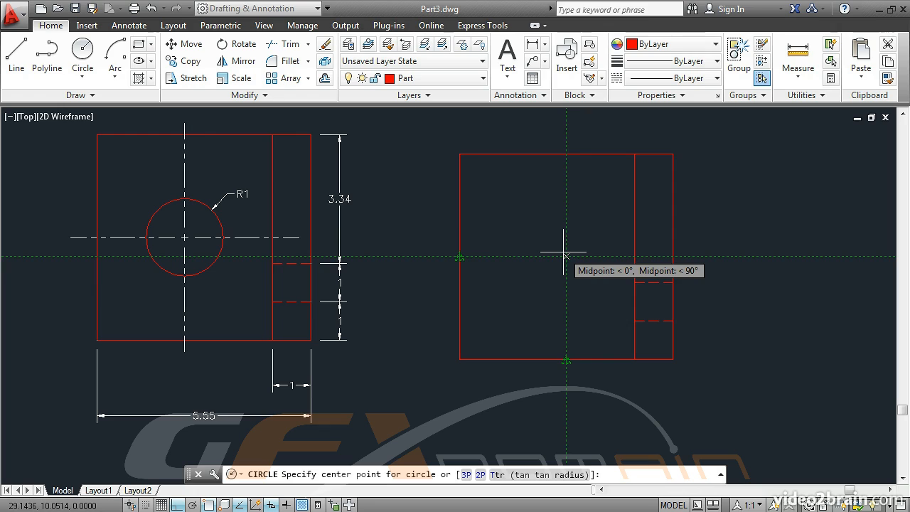
left_click(565, 254)
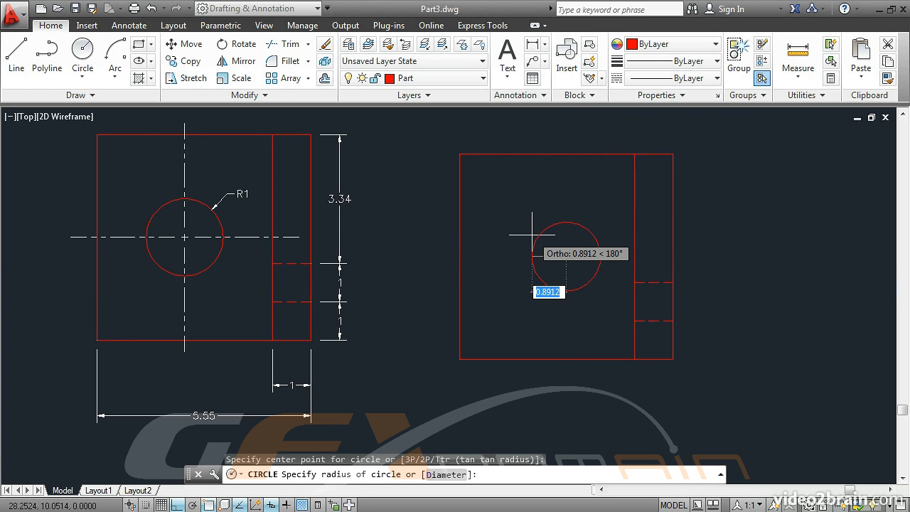
type("1")
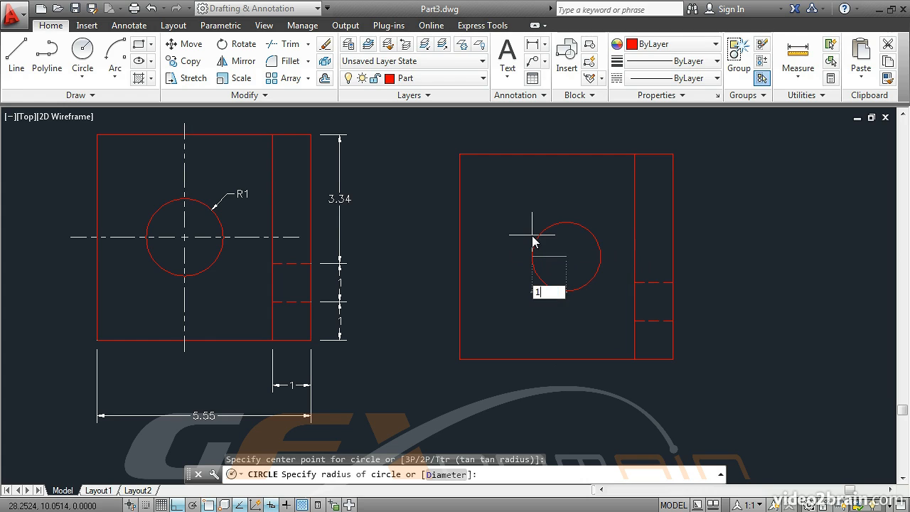
key("Return")
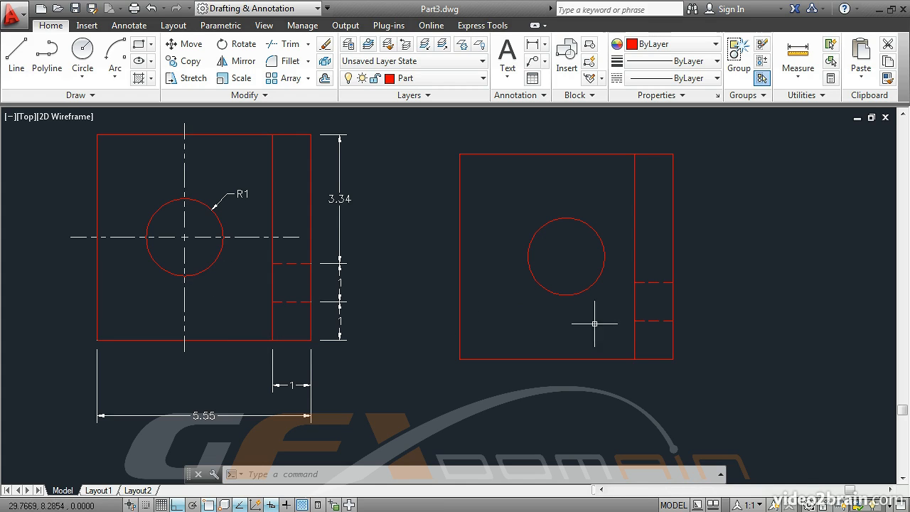
Step: Shorten the right rectangle's bottom edge so that its right endpoint meets the inner vertical line
left_click(548, 359)
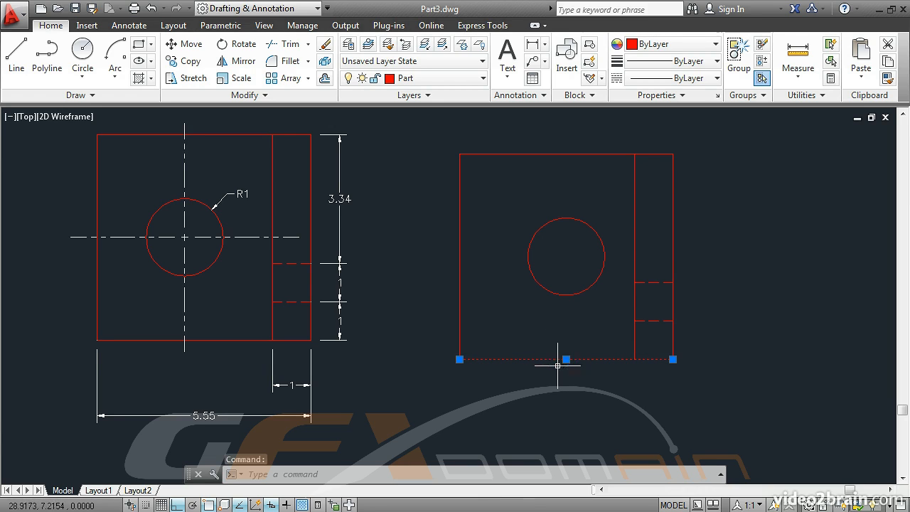
left_click(673, 360)
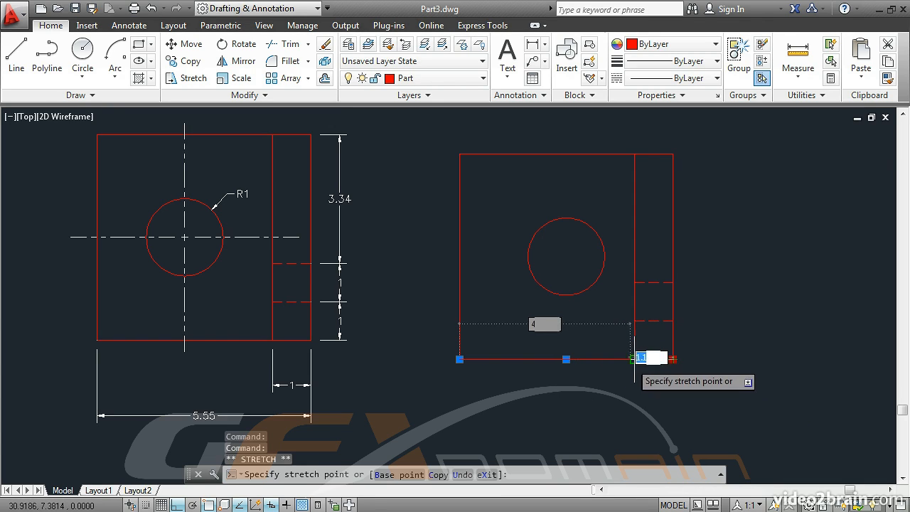
left_click(635, 359)
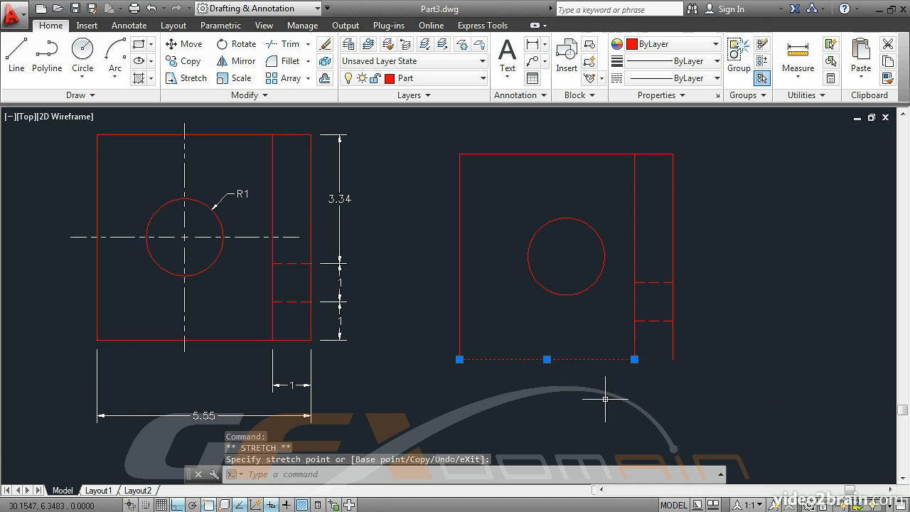
key("Escape")
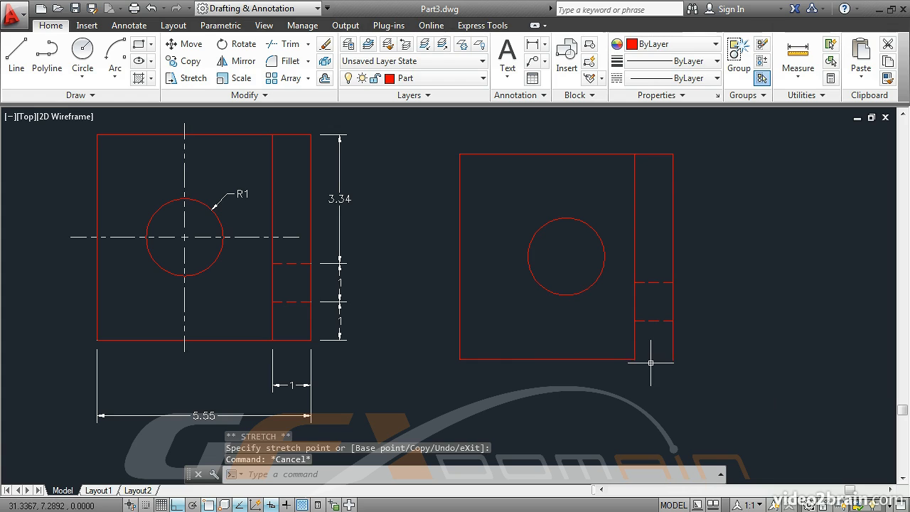
Step: Draw a line closing the bottom of the narrow strip, from the inner vertical line to the rectangle's lower-right corner
left_click(18, 60)
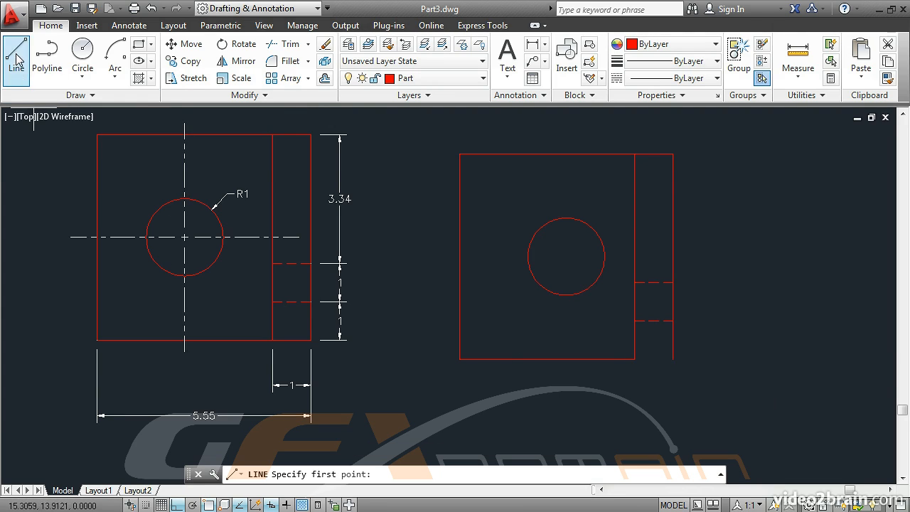
left_click(635, 359)
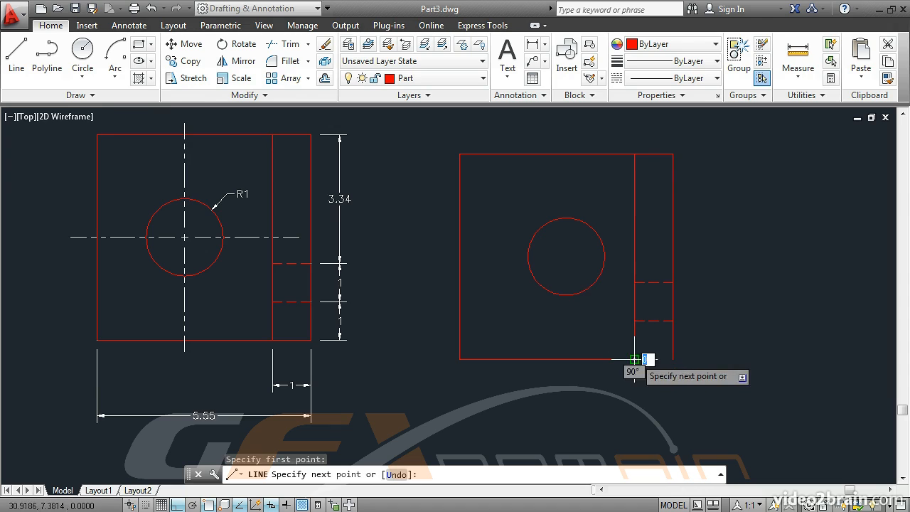
left_click(673, 359)
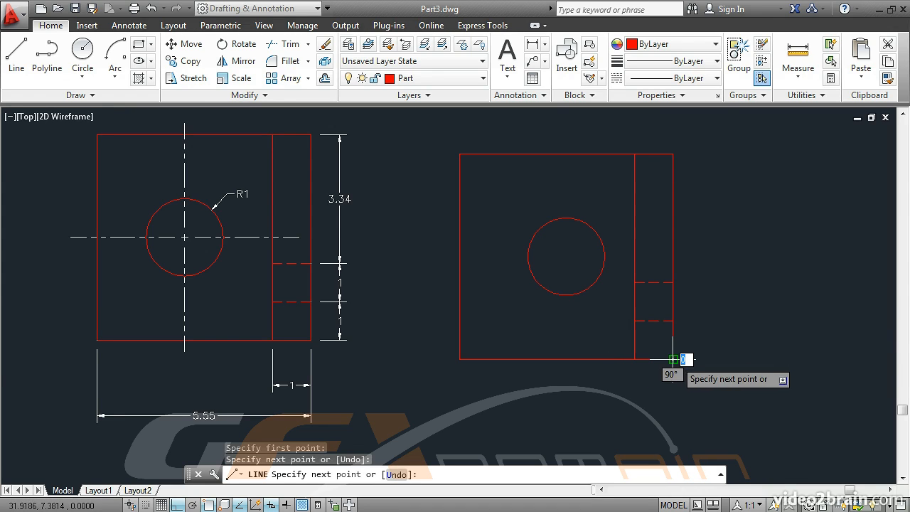
key("Return")
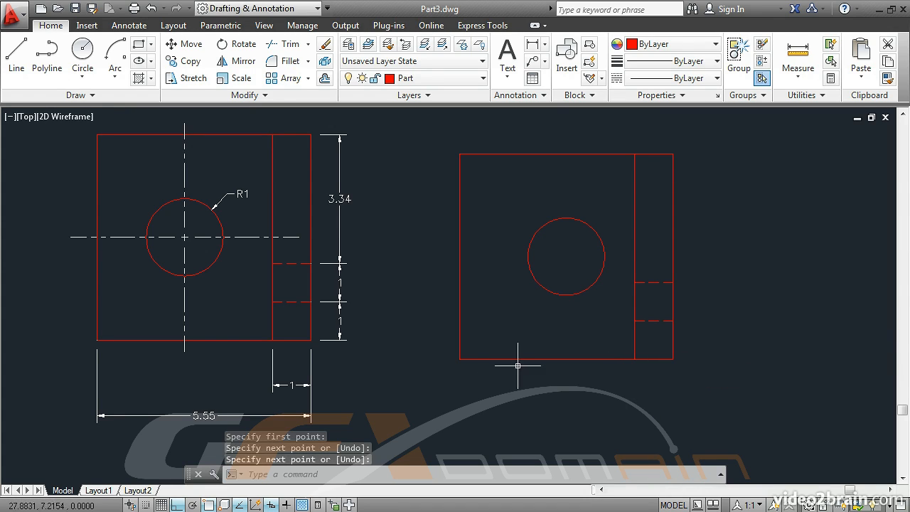
Step: Draw a radius 1 circle centred in the wide section, aligned with the midpoints of its left edge and shortened bottom edge
left_click(84, 51)
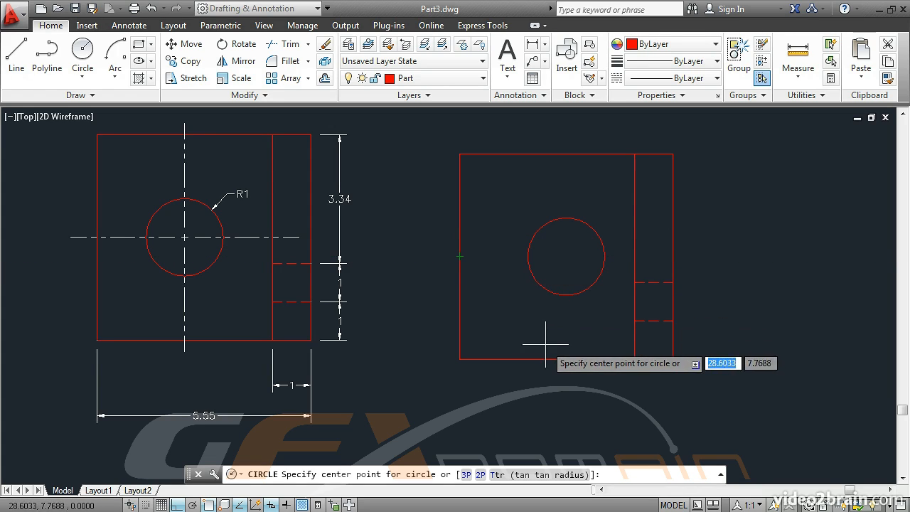
left_click(547, 256)
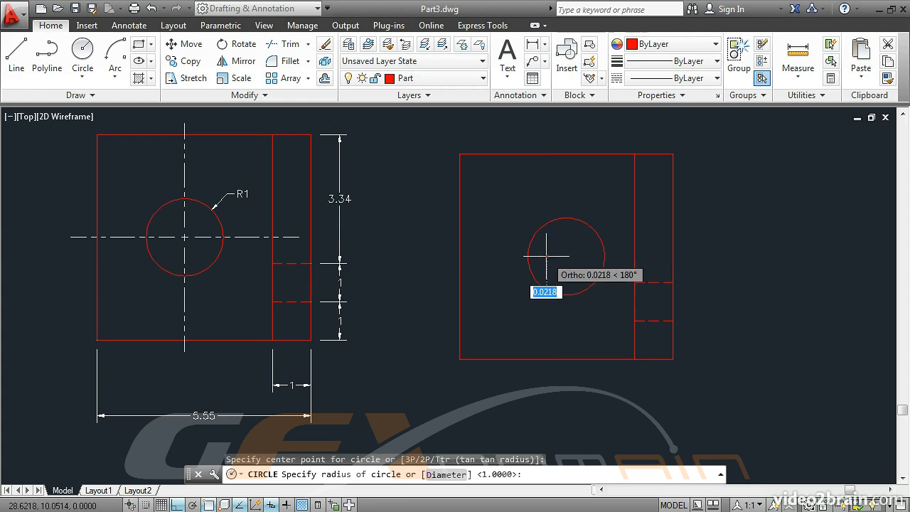
type("1")
key("Return")
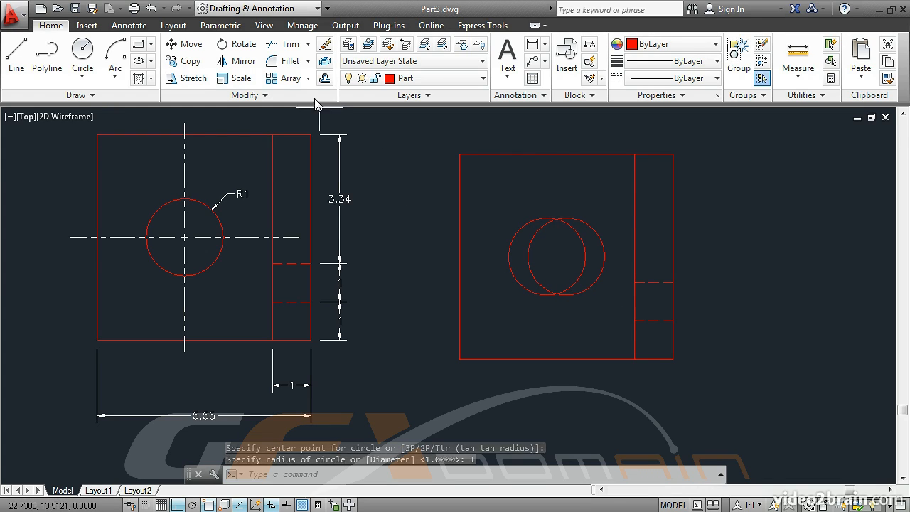
Step: Erase the misplaced circle centred on the full rectangle, keeping the one centred in the wide section
left_click(324, 46)
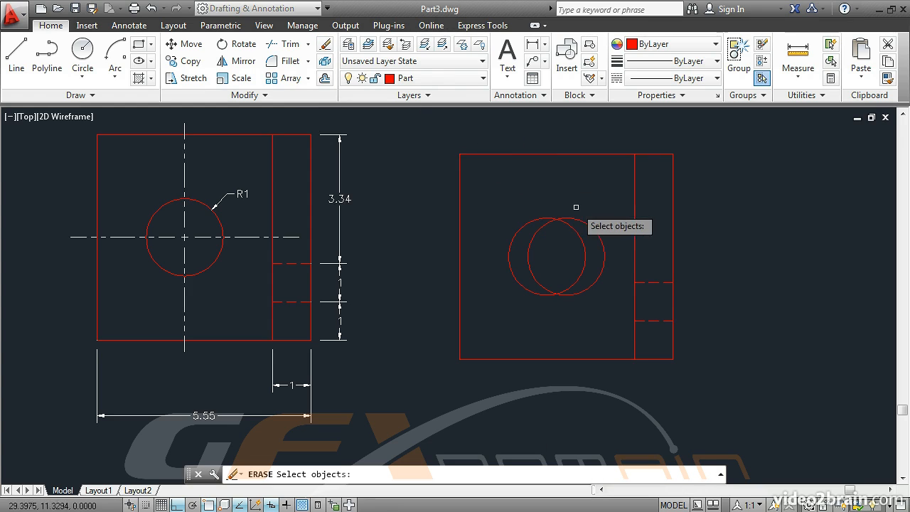
left_click(590, 227)
key("Return")
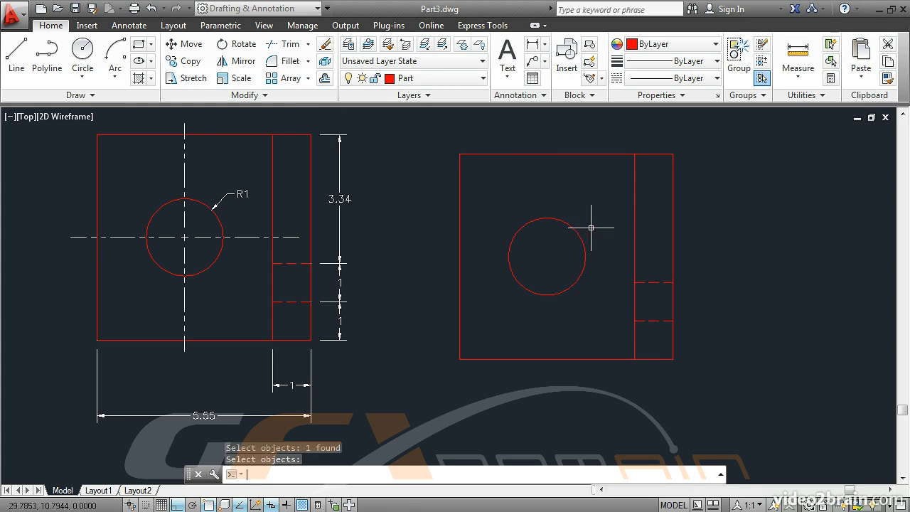